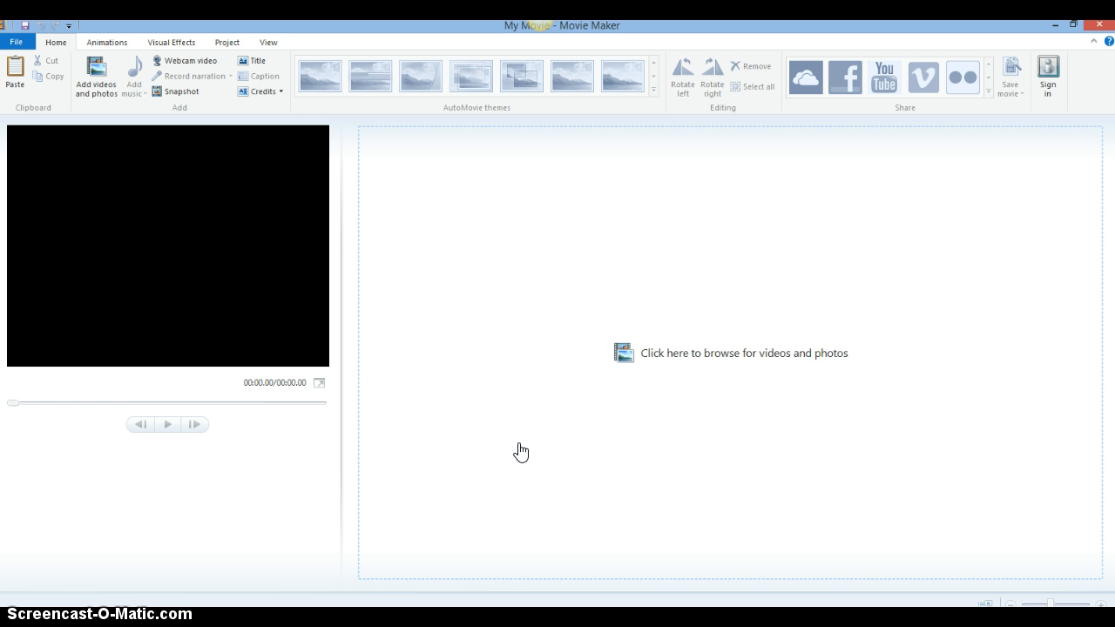
left_click(507, 457)
left_click(496, 448)
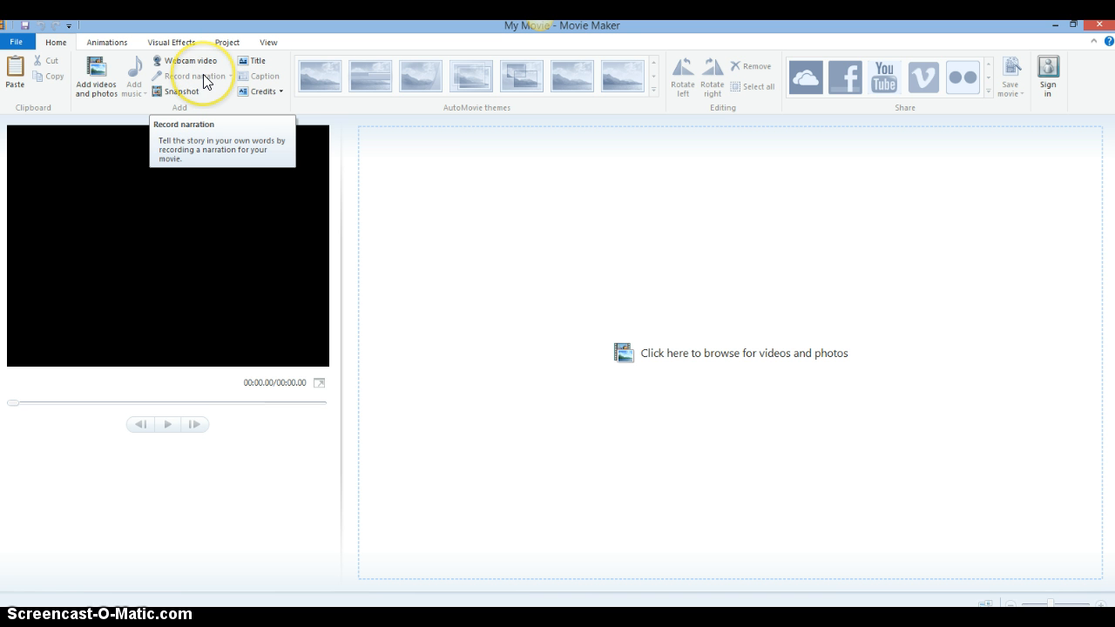
Add the picture DSCF1116.JPG to the movie from the Pictures folder inside Screen Cast Practice on the desktop
left_click(106, 85)
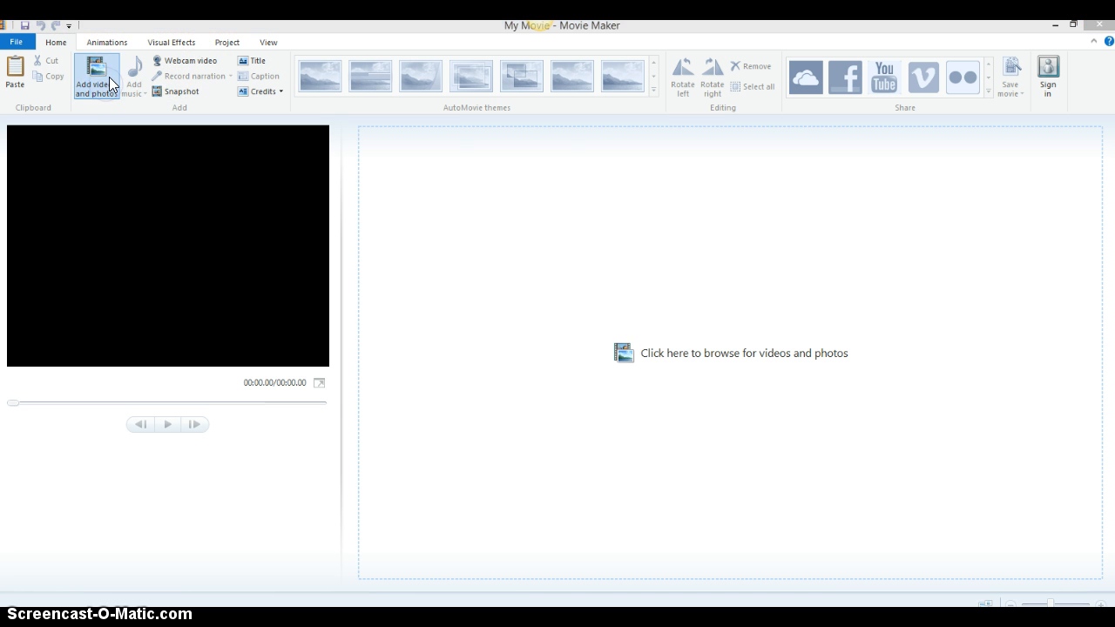
left_click(72, 156)
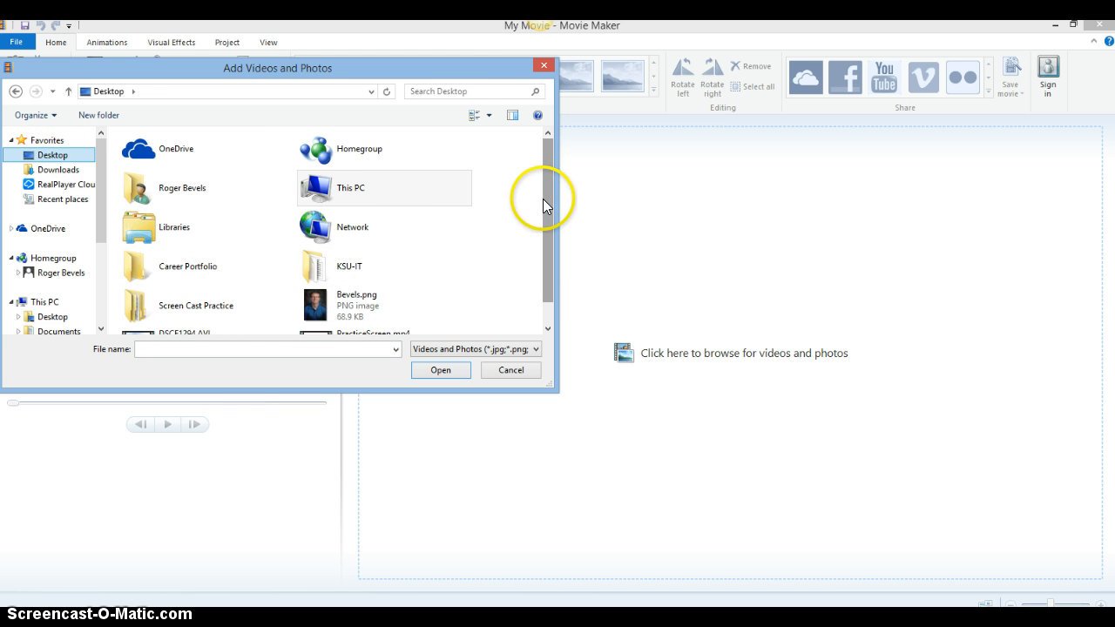
left_click_drag(545, 200, 546, 219)
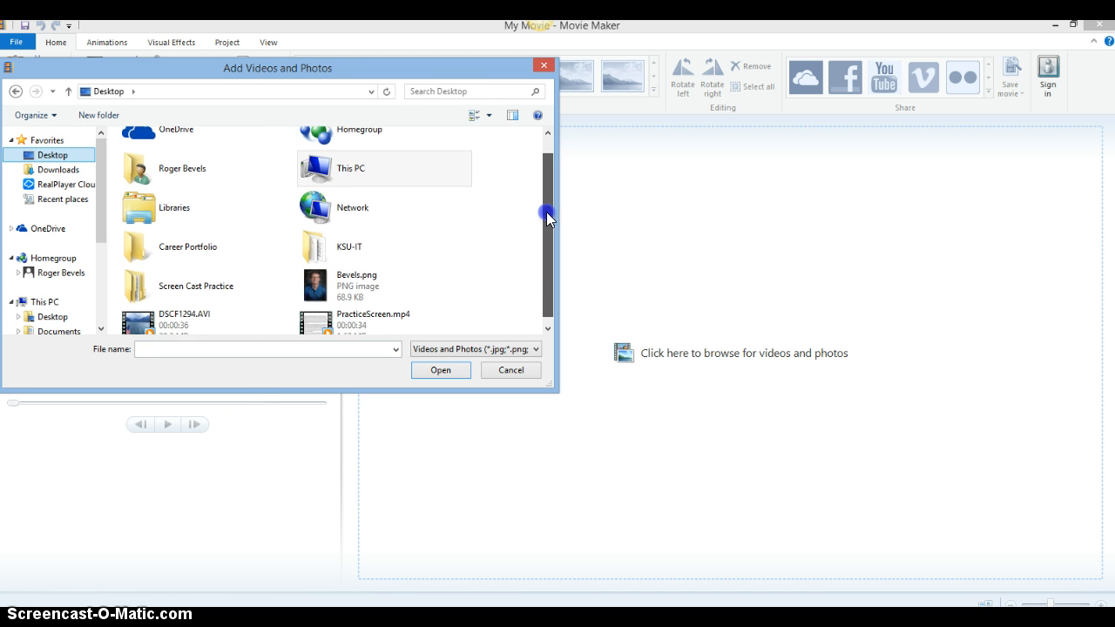
double_click(203, 287)
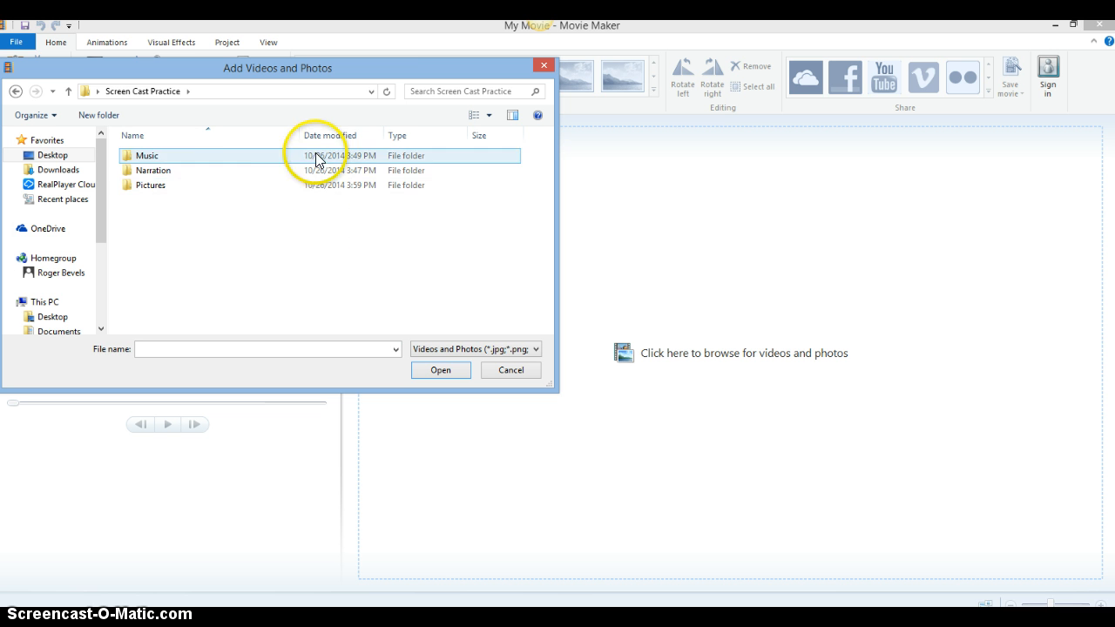
double_click(174, 185)
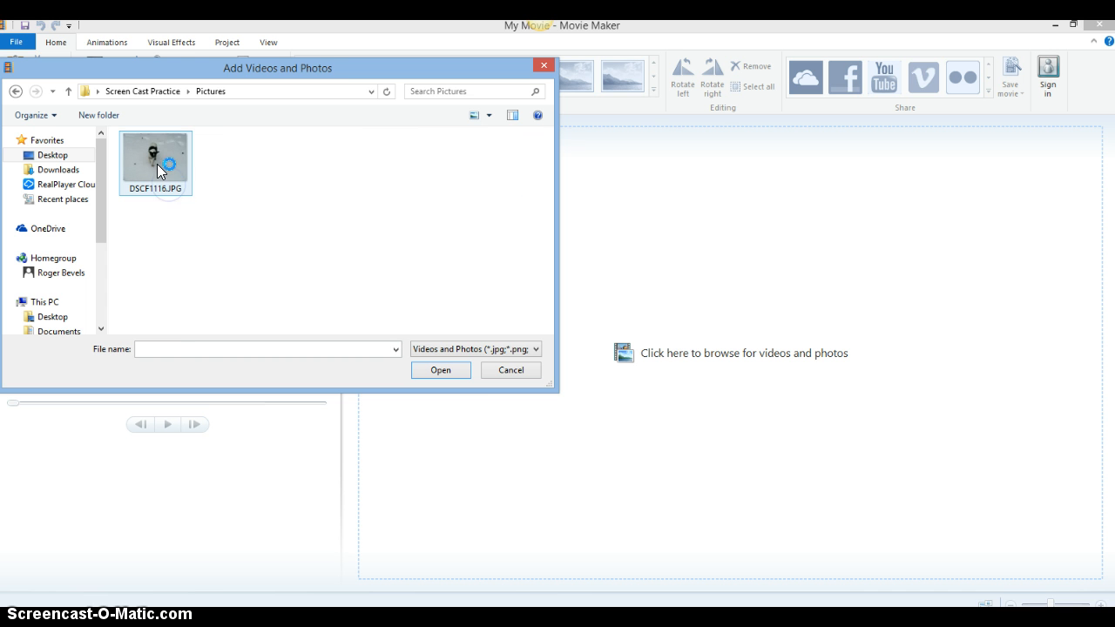
left_click(157, 164)
left_click(444, 371)
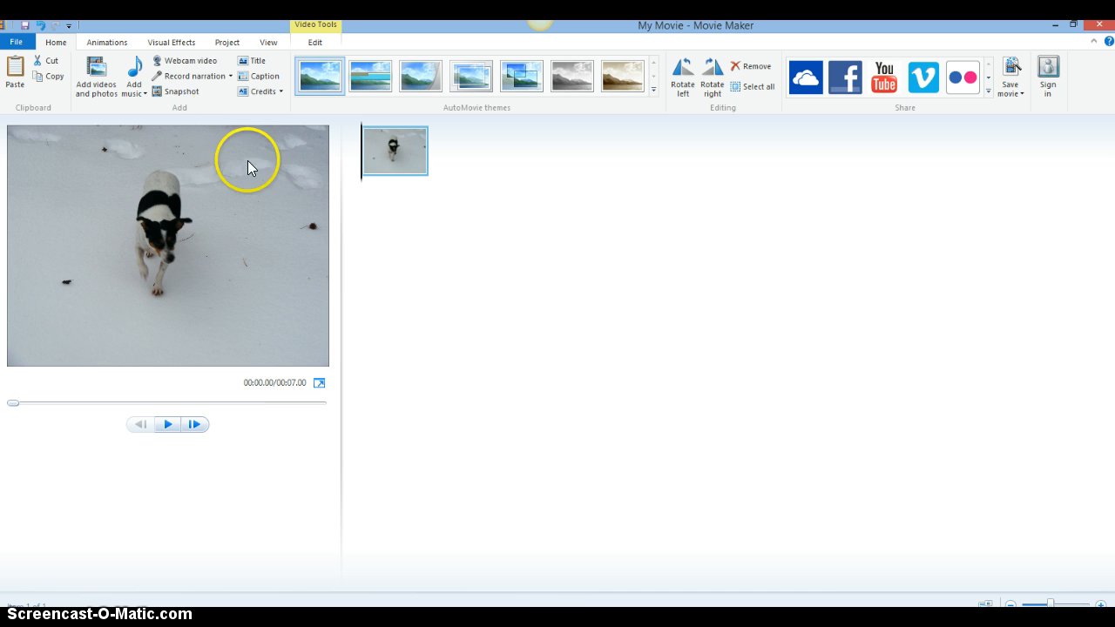
Record a narration of about 5.9 seconds over the dog picture from the start of the movie
left_click(232, 76)
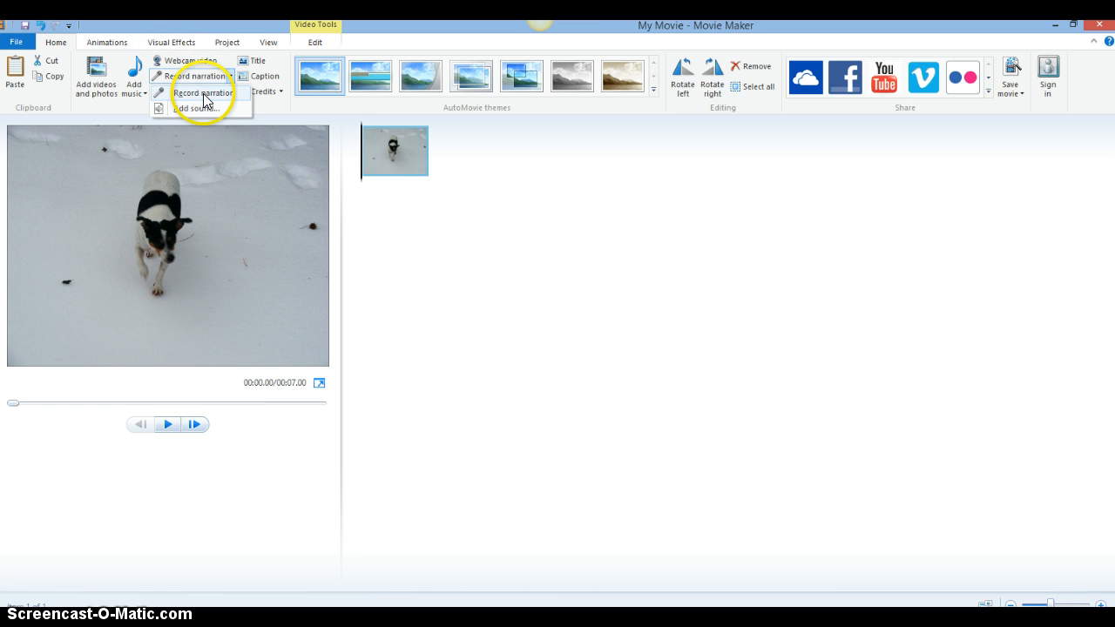
left_click(203, 93)
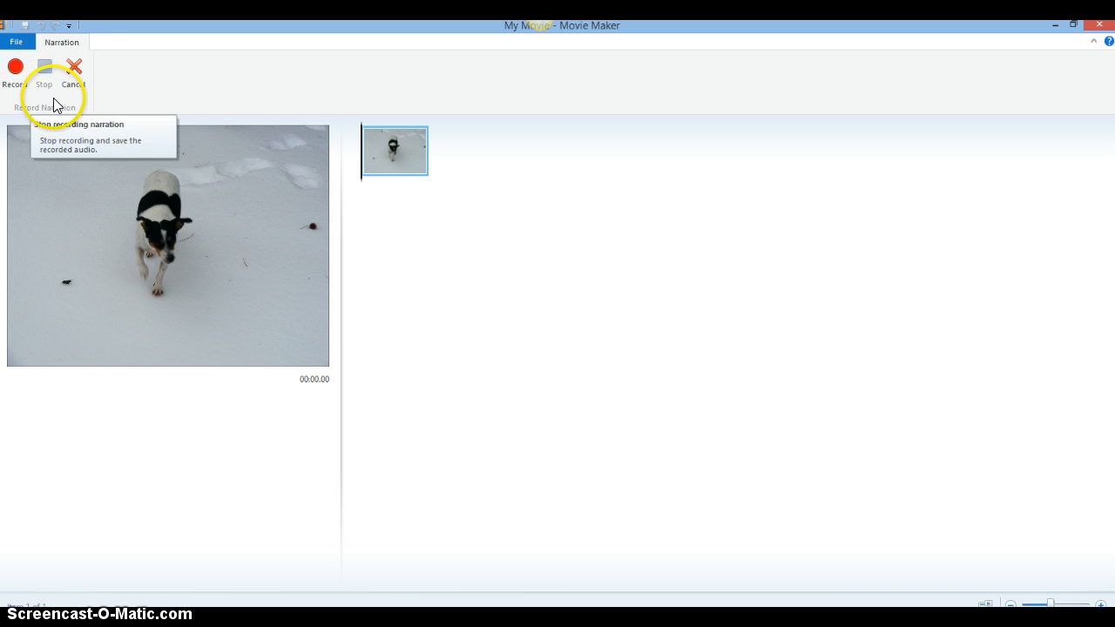
left_click(16, 74)
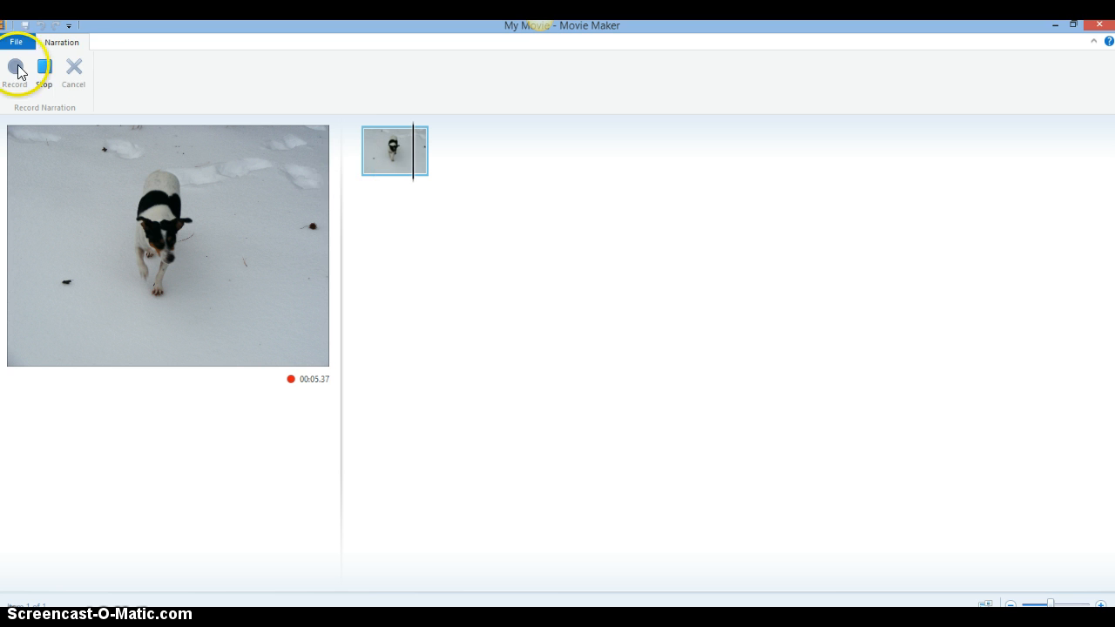
left_click(45, 69)
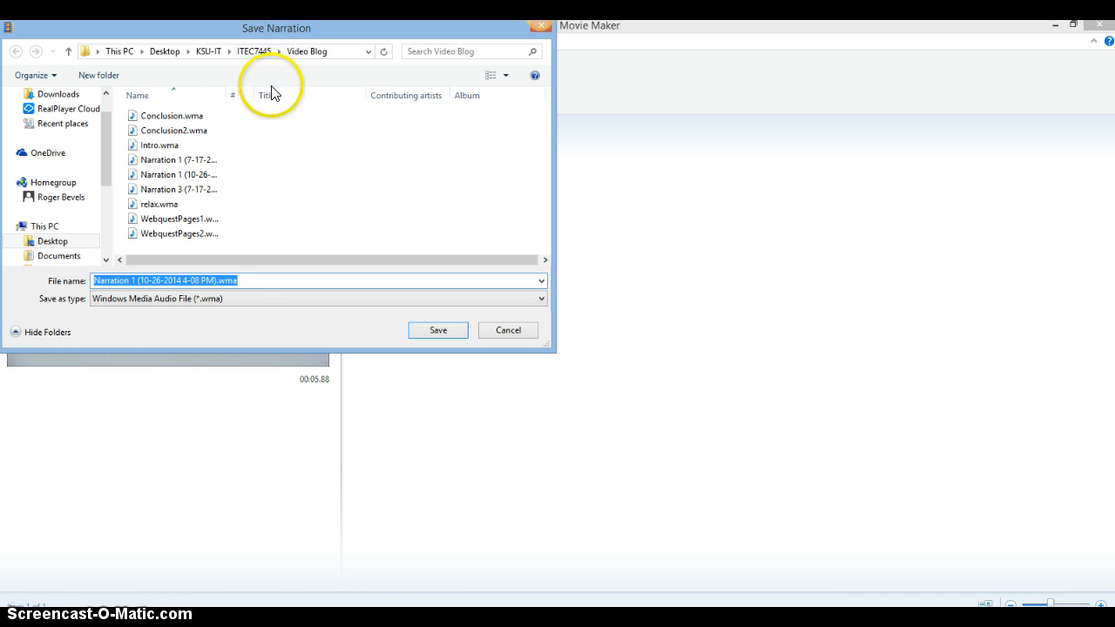
Save the narration as ScoutIntro.wma in the Narration folder inside Screen Cast Practice on the desktop
left_click(216, 280)
left_click_drag(216, 280, 87, 271)
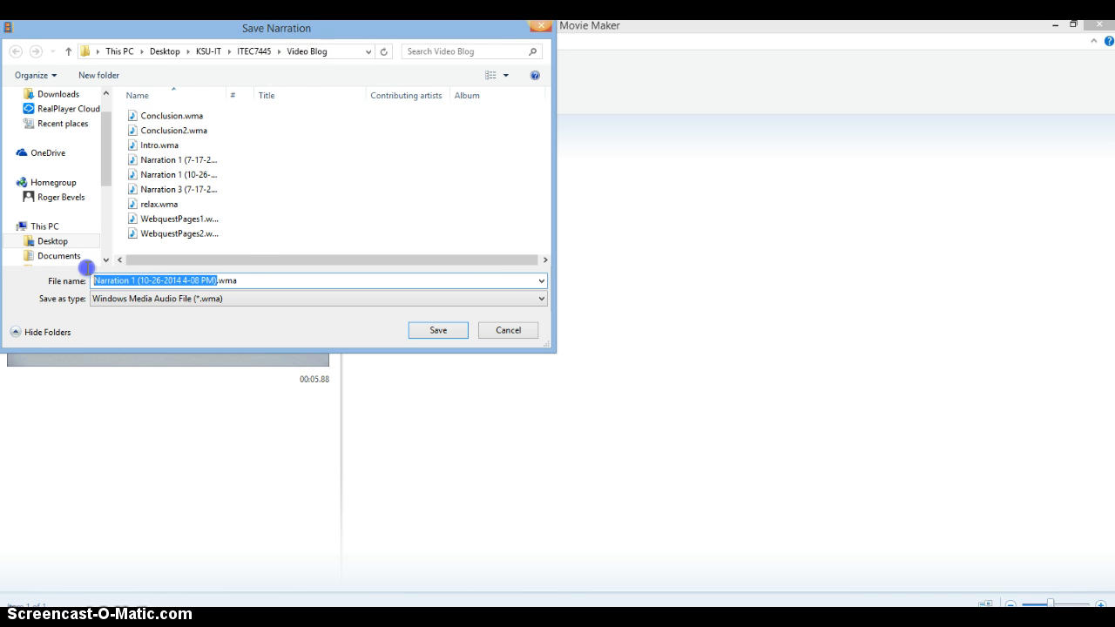
type("Intro")
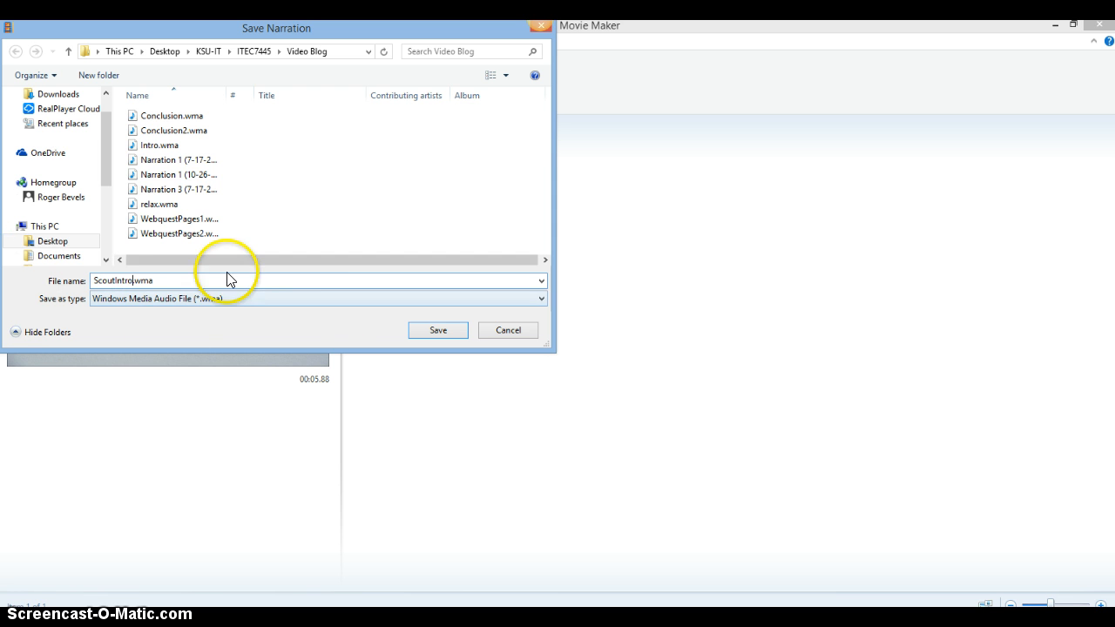
left_click_drag(110, 156, 106, 144)
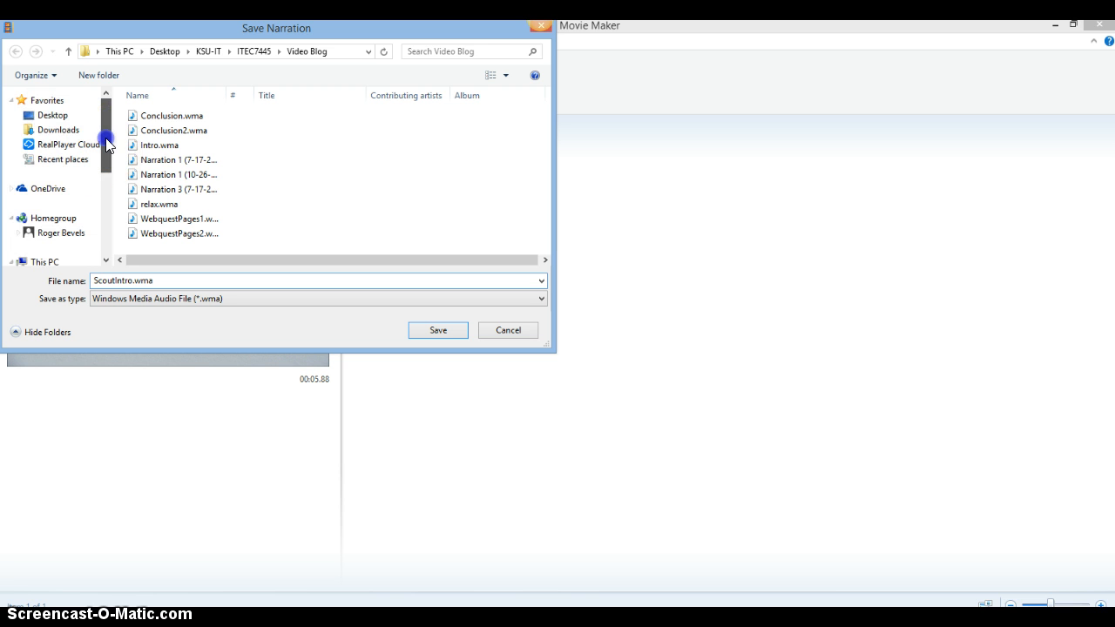
left_click(47, 115)
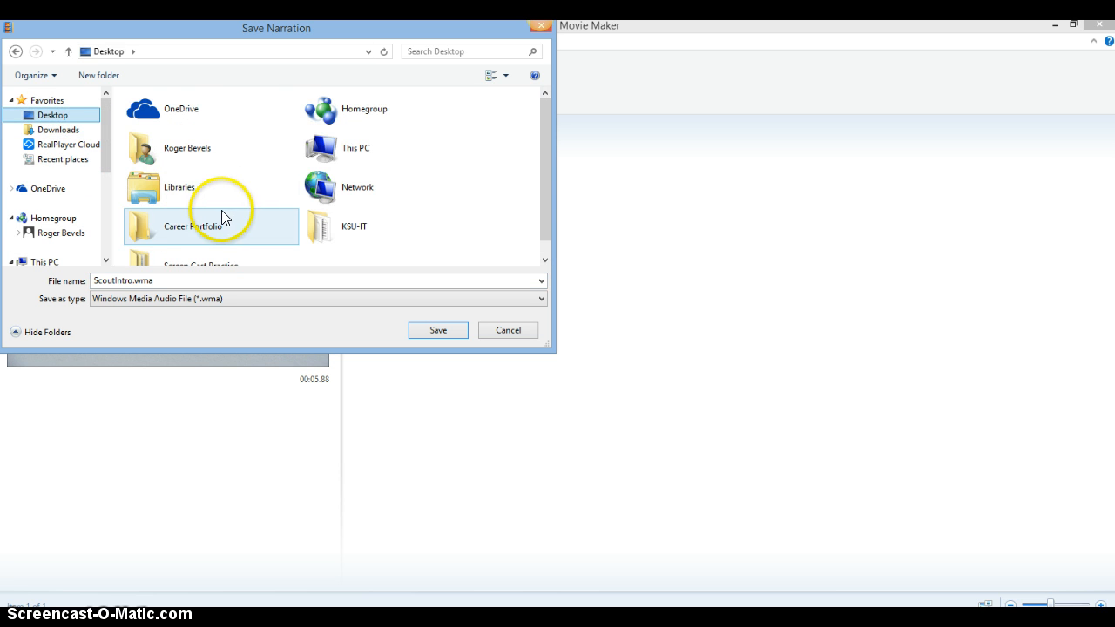
double_click(204, 253)
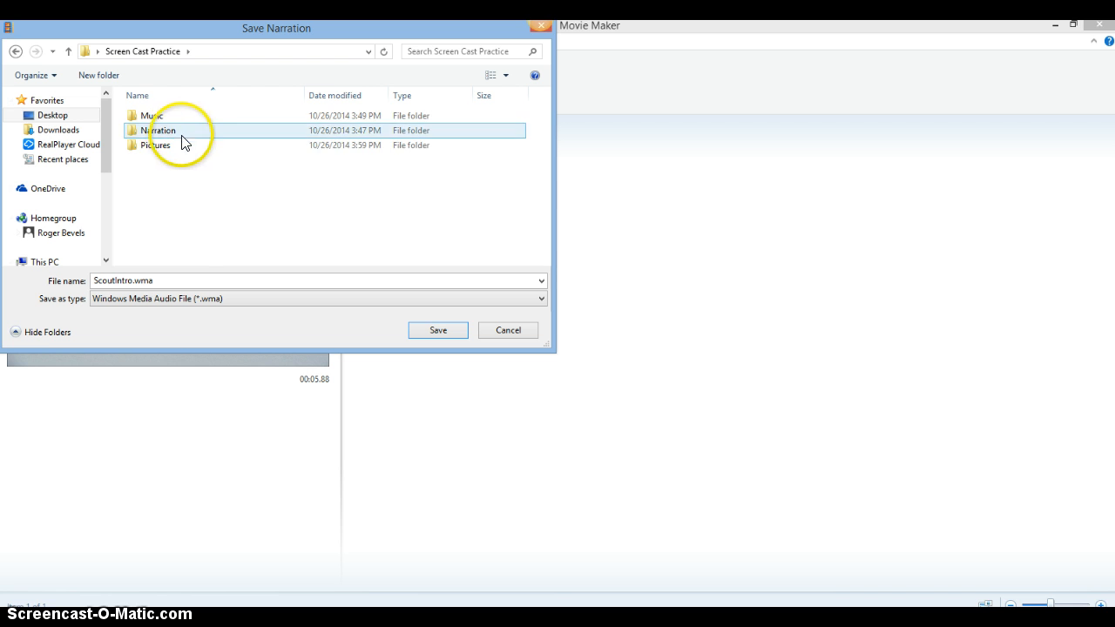
double_click(181, 132)
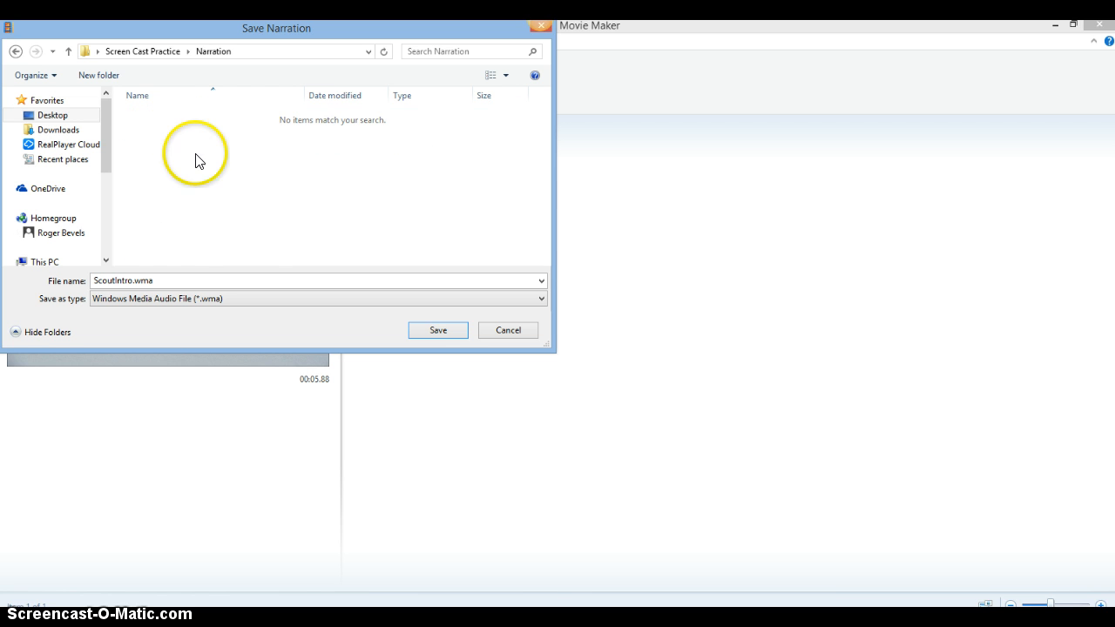
left_click(434, 329)
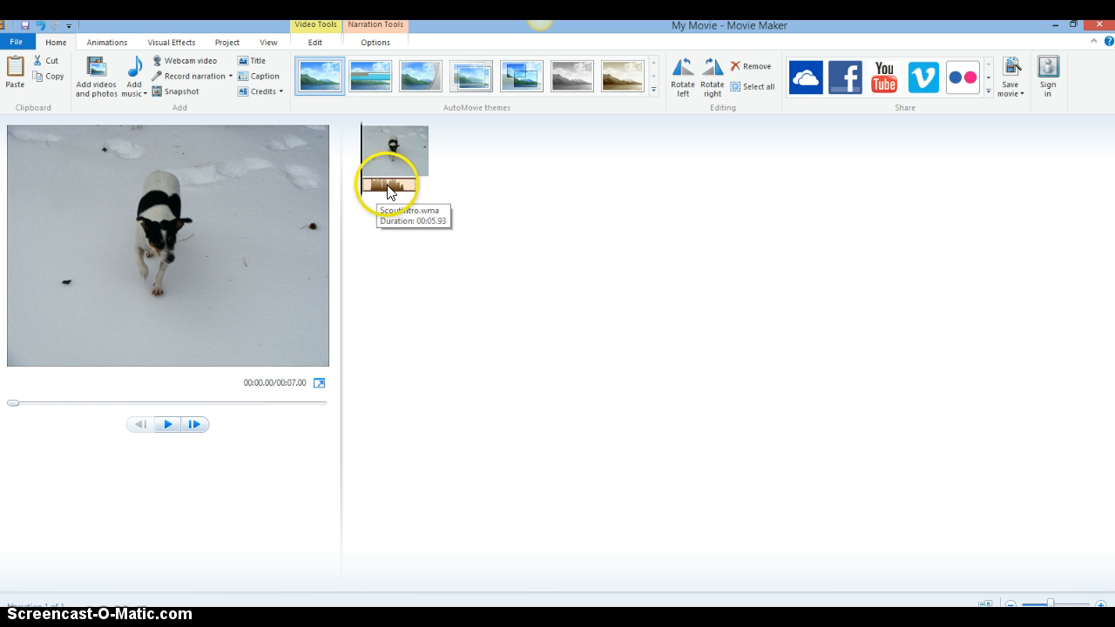
Preview the narration and cut off its end by splitting it at about 4.90 s and deleting the trailing piece
left_click(167, 422)
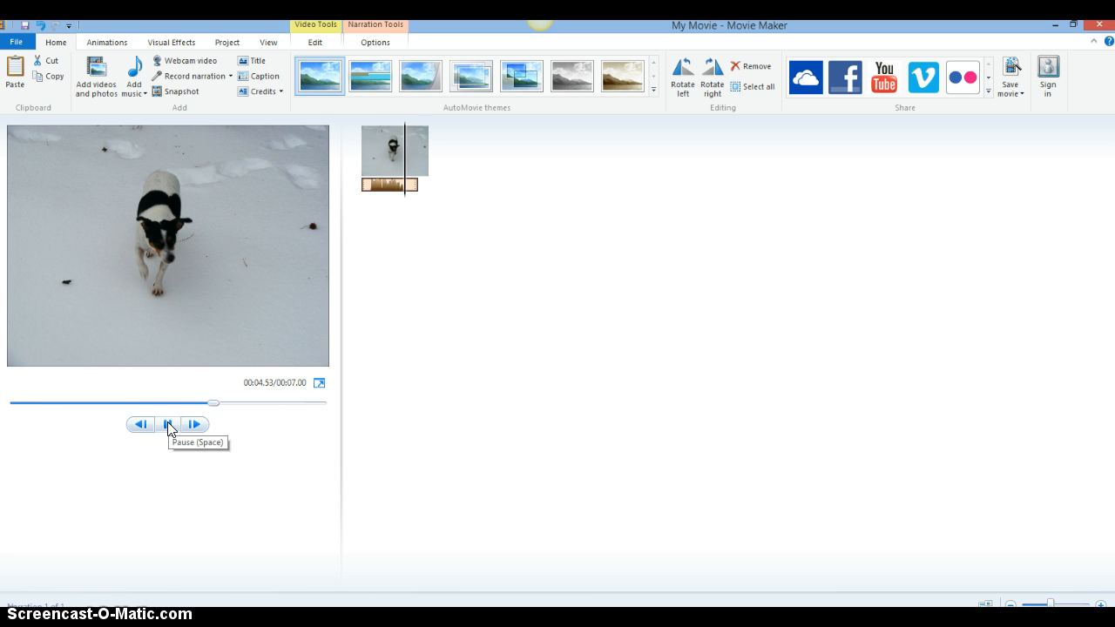
left_click(168, 424)
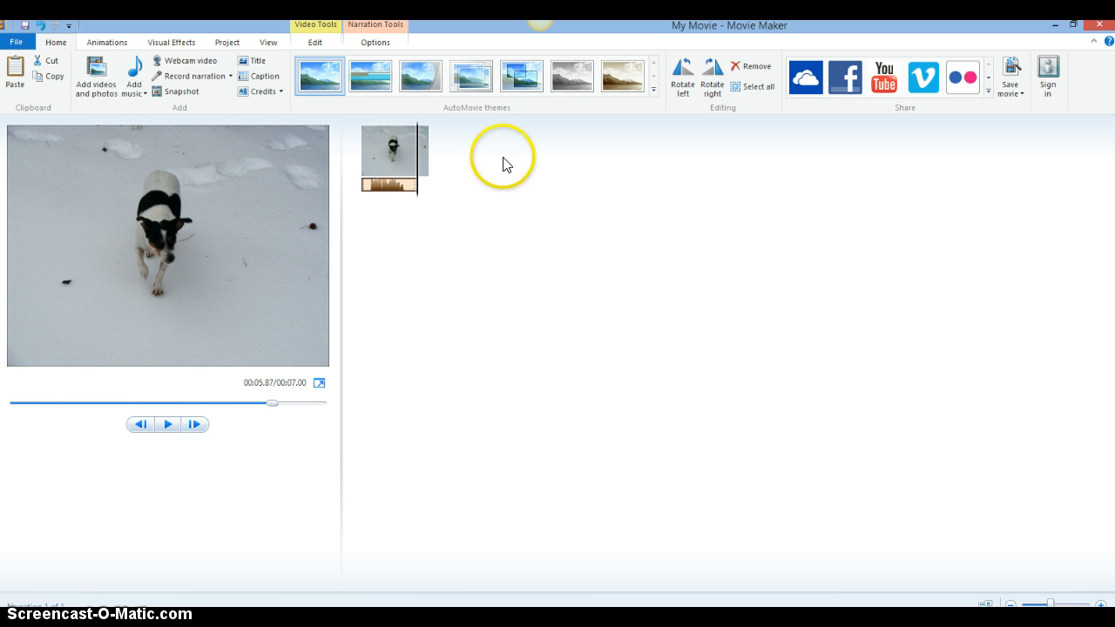
left_click(414, 193)
left_click_drag(414, 194, 408, 193)
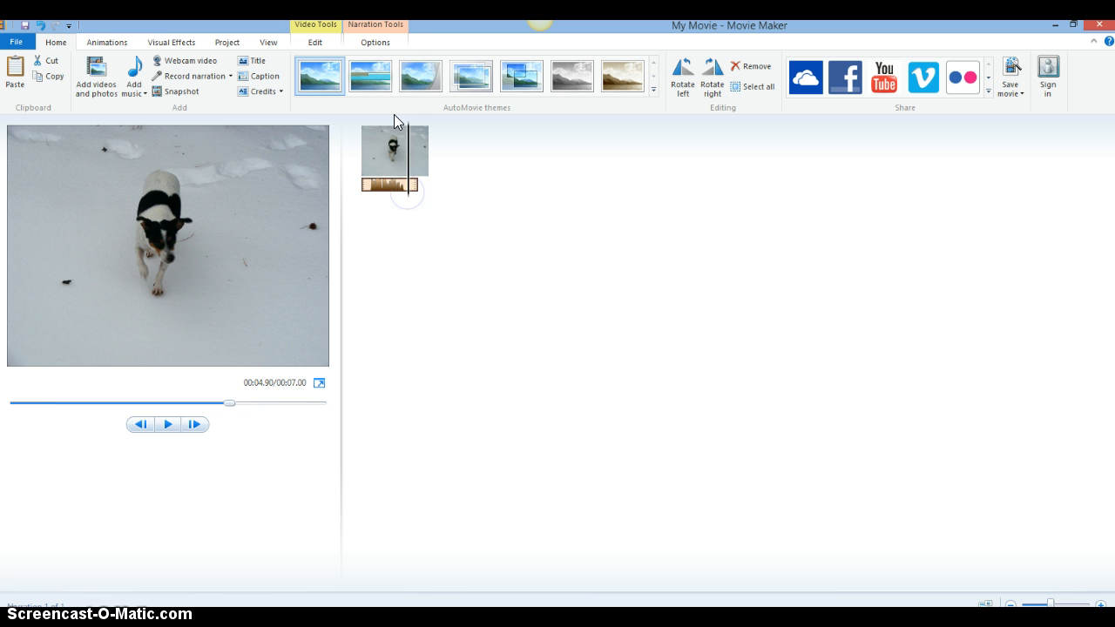
left_click(384, 40)
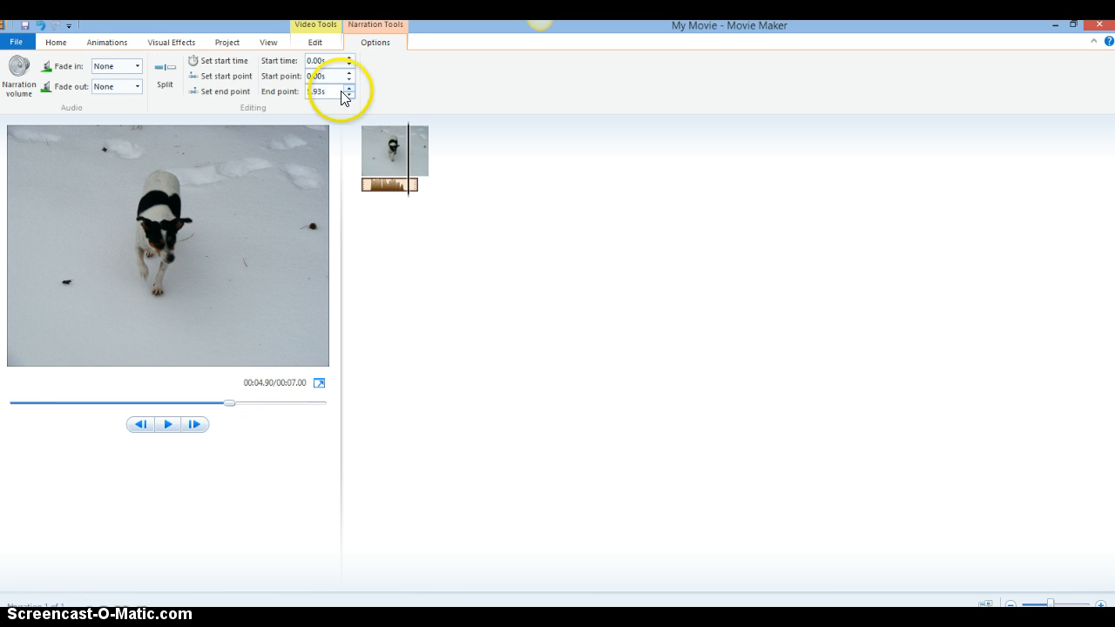
left_click(163, 83)
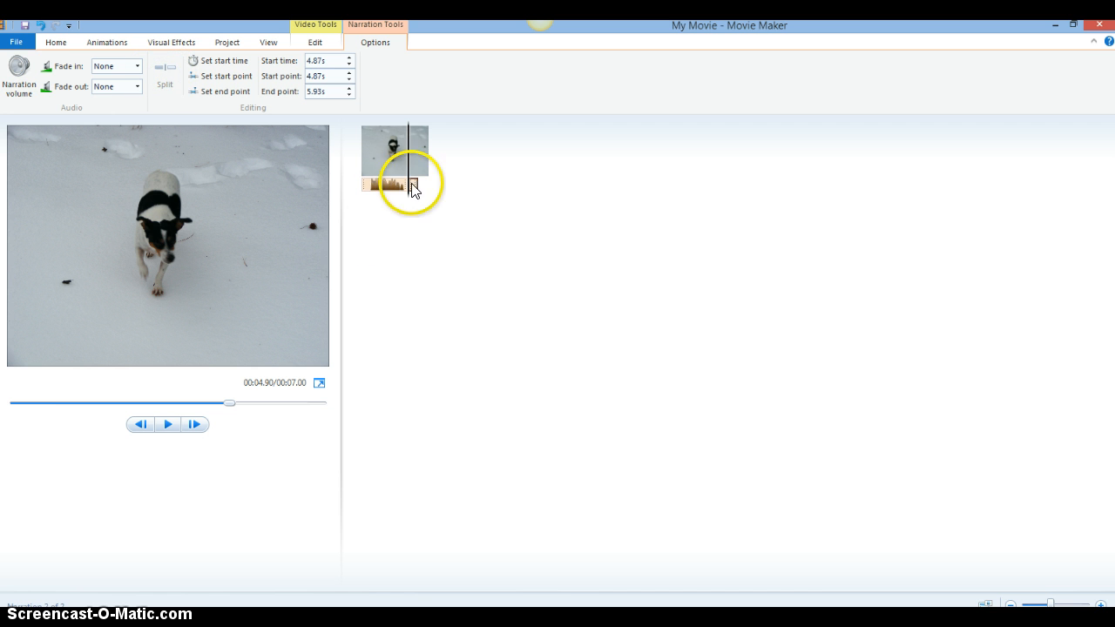
key("Delete")
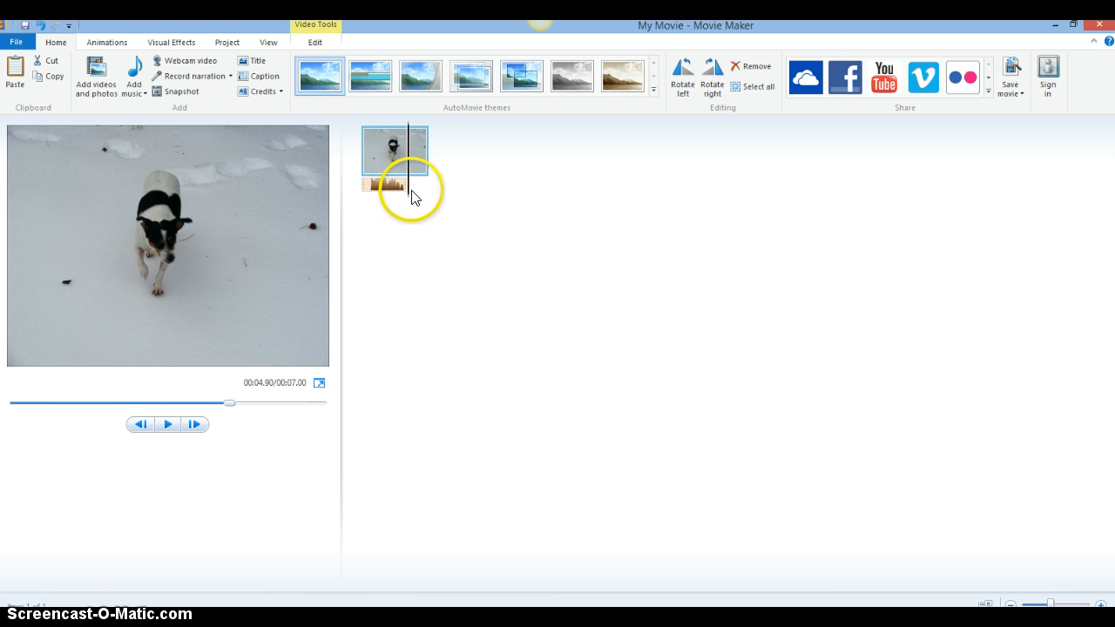
Play the movie from about 3.80 s to check the trimmed end of the narration
left_click(409, 198)
left_click_drag(409, 202, 399, 191)
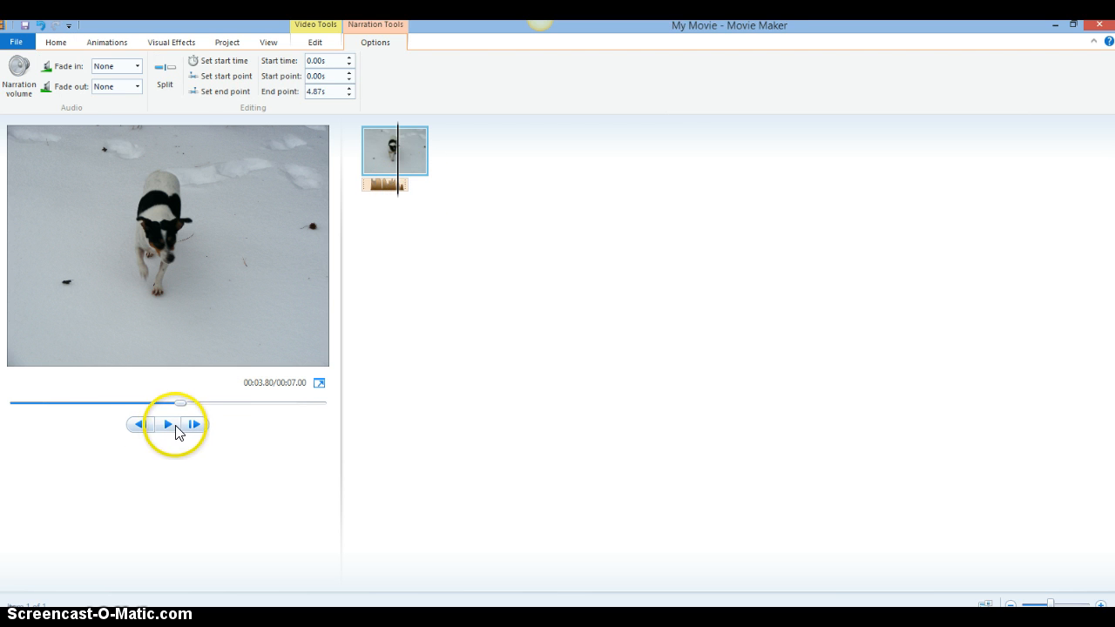
left_click(168, 425)
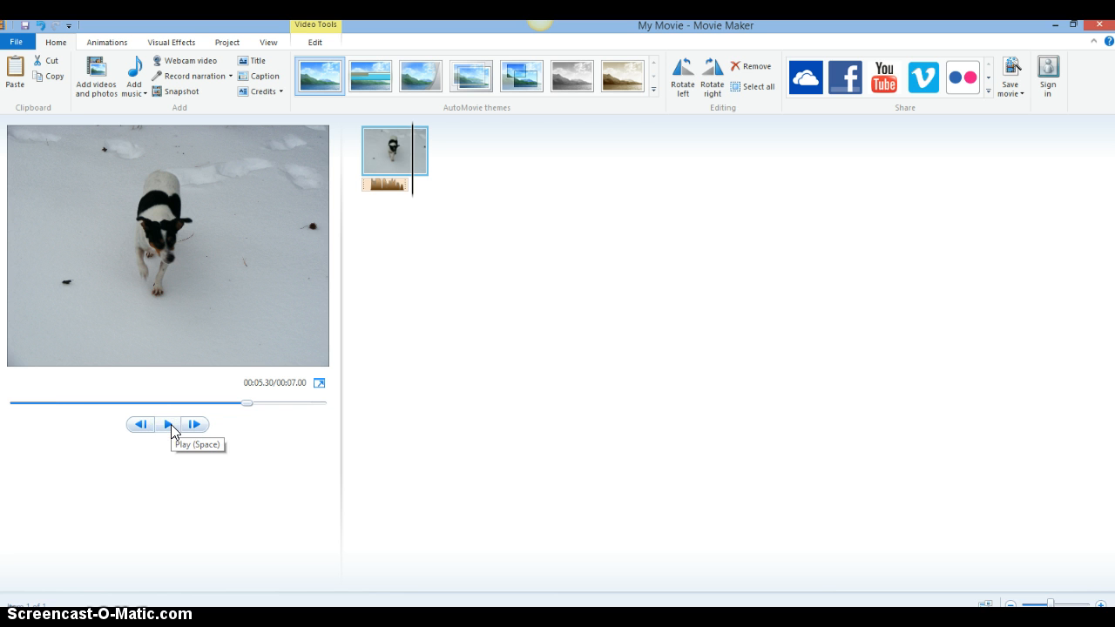
left_click(195, 465)
left_click(233, 415)
left_click(403, 213)
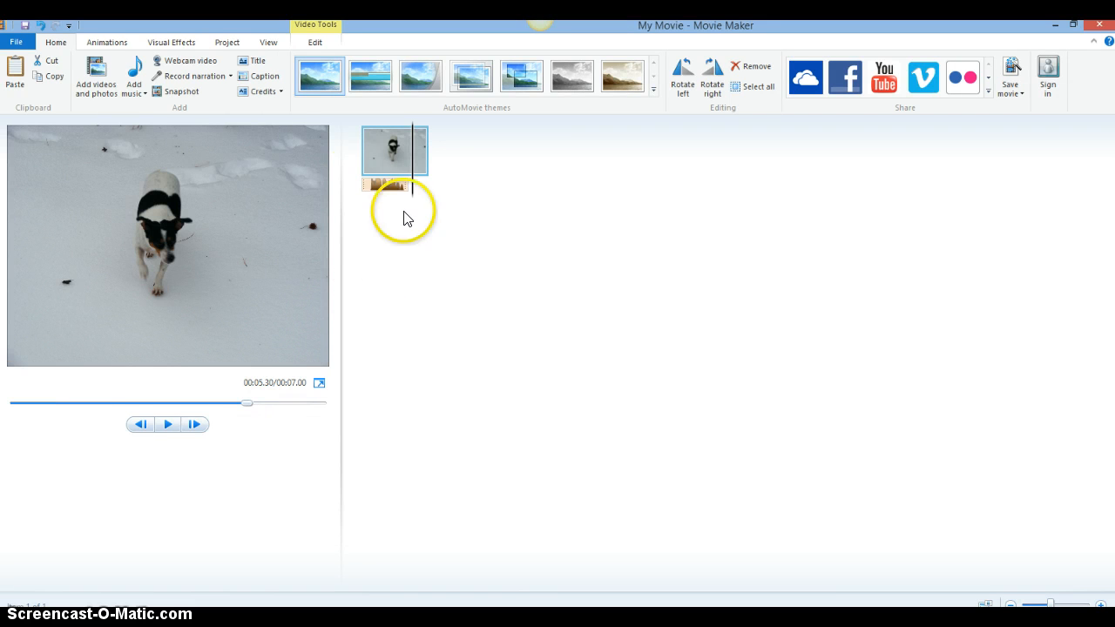